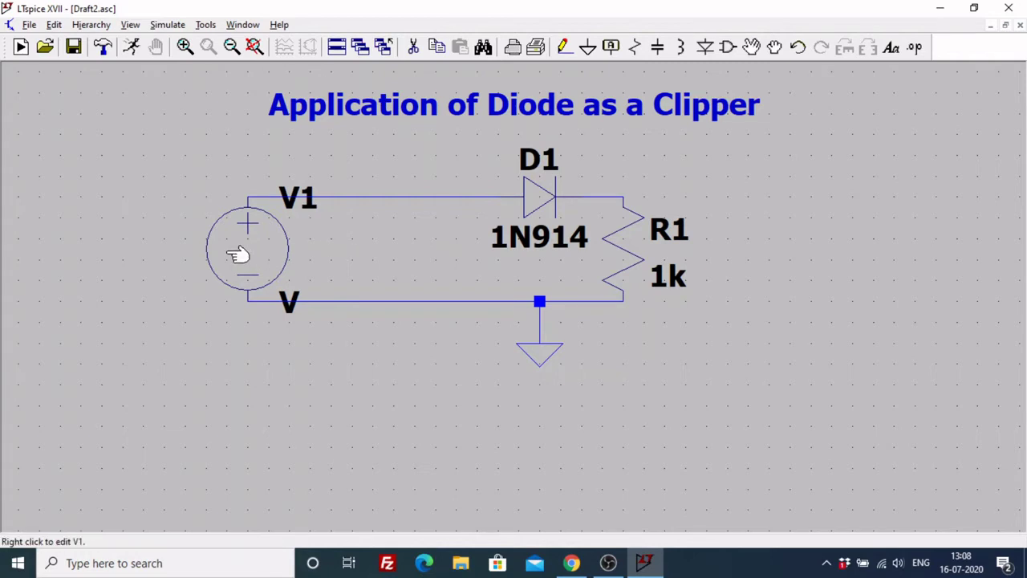
Define source V1 as a SINE function with DC offset 0, amplitude 10 V, frequency 50 Hz and the remaining parameters 0.
right_click(249, 241)
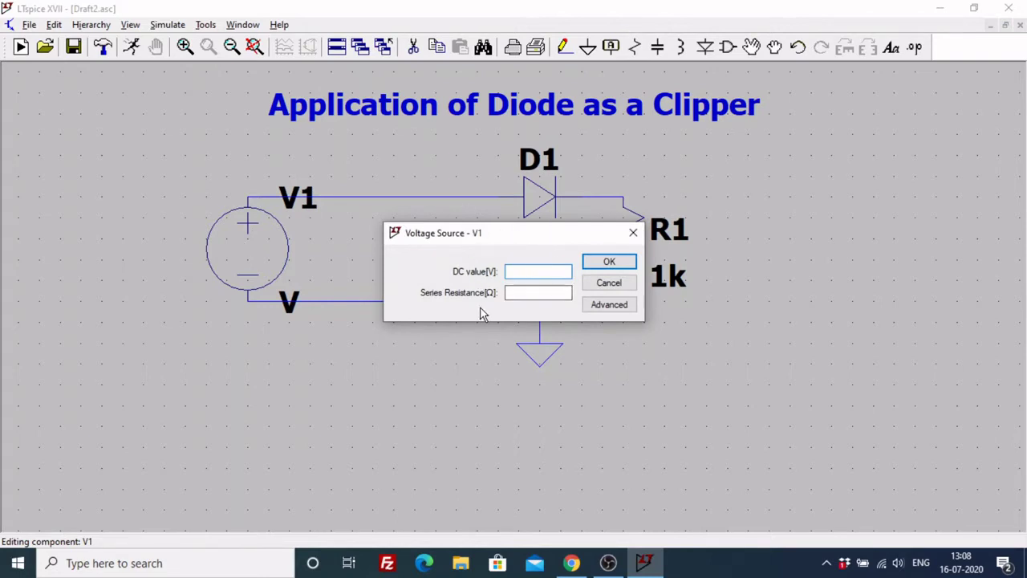
left_click(608, 305)
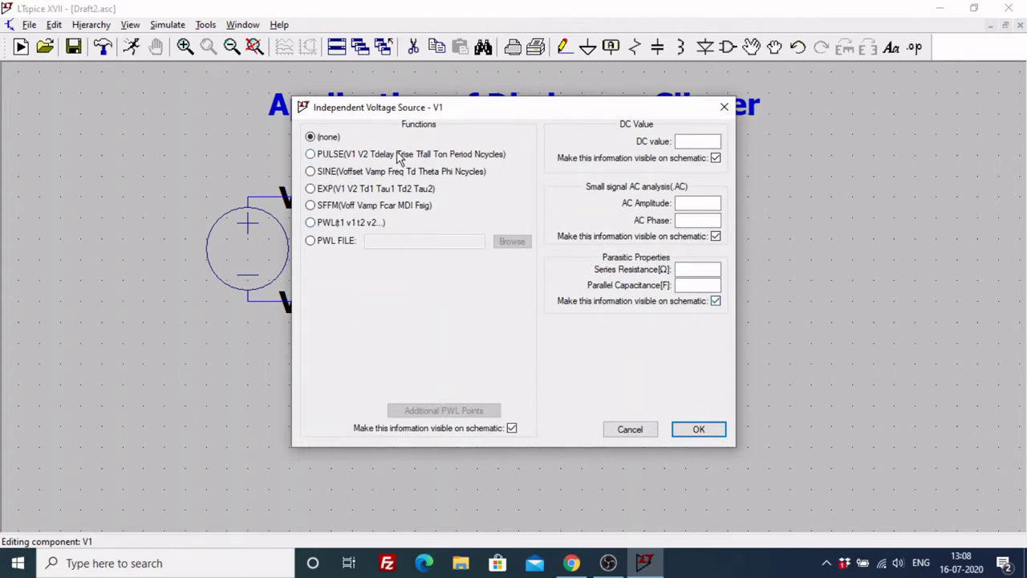
left_click(359, 175)
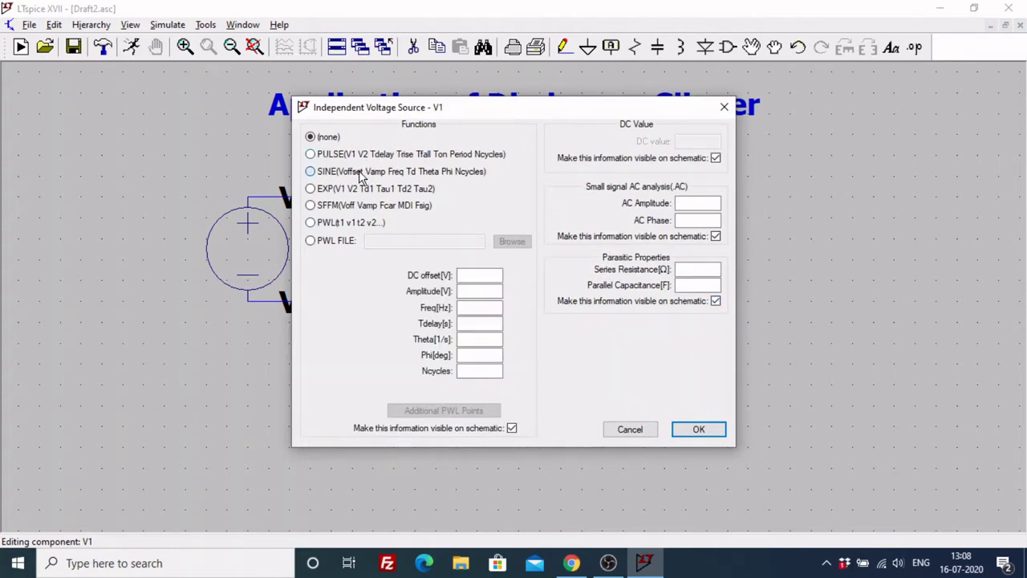
left_click(360, 175)
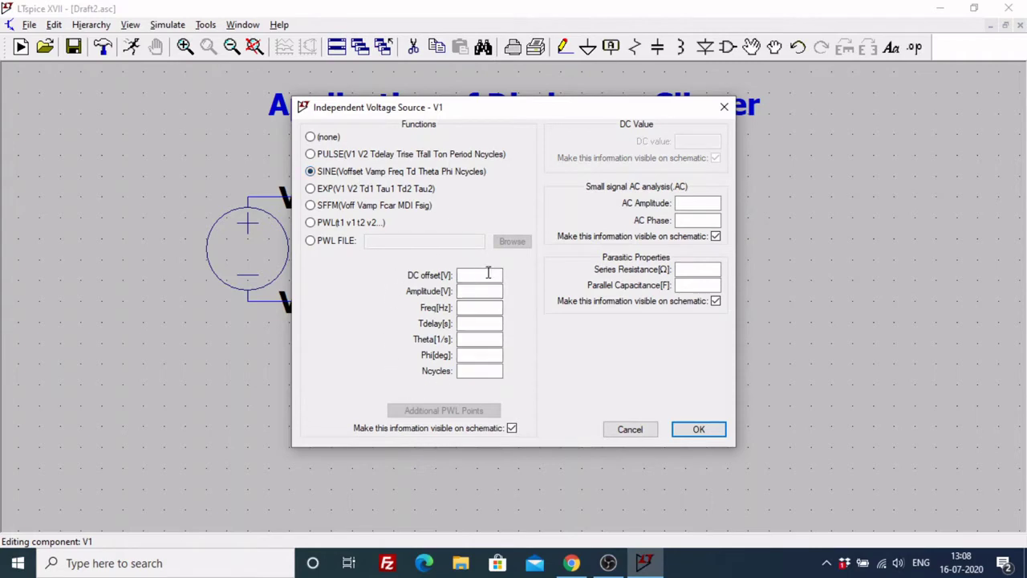
left_click(481, 273)
type("0")
left_click(480, 290)
type("10")
type("50")
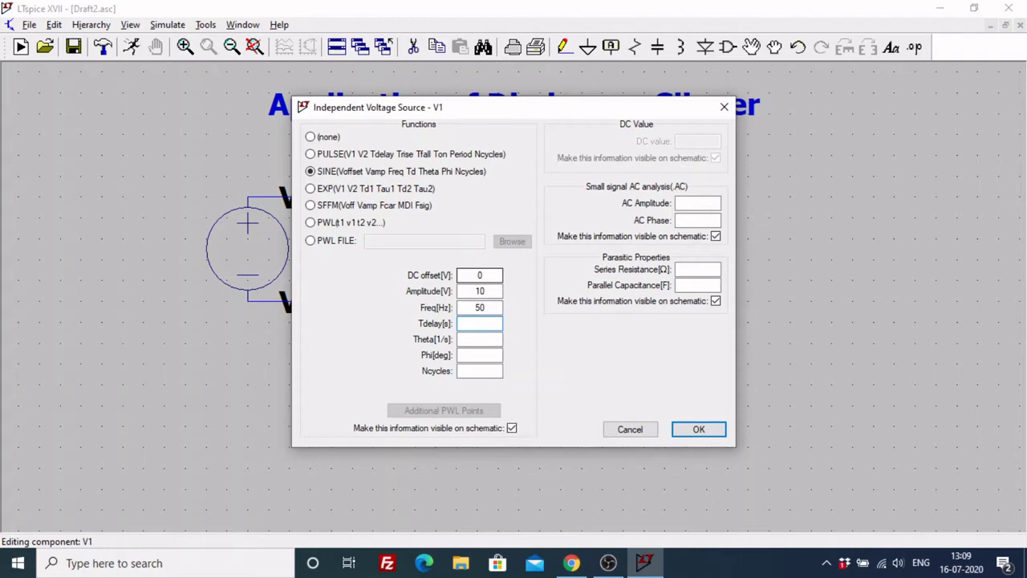
left_click(479, 338)
key("Tab")
left_click(697, 430)
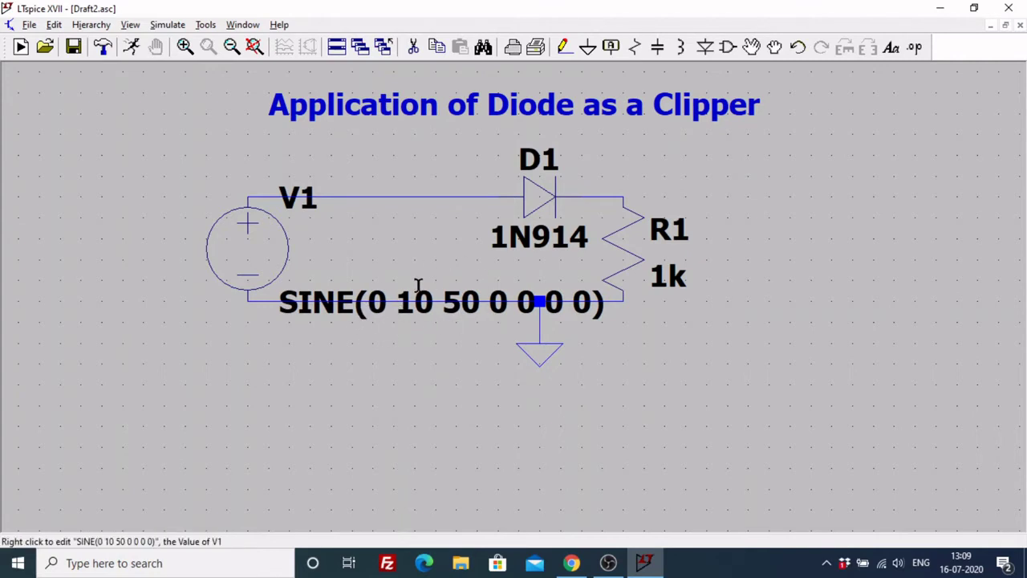
Move V1's SINE value label off the bottom wire to the empty area below the circuit.
left_click(752, 48)
left_click(437, 294)
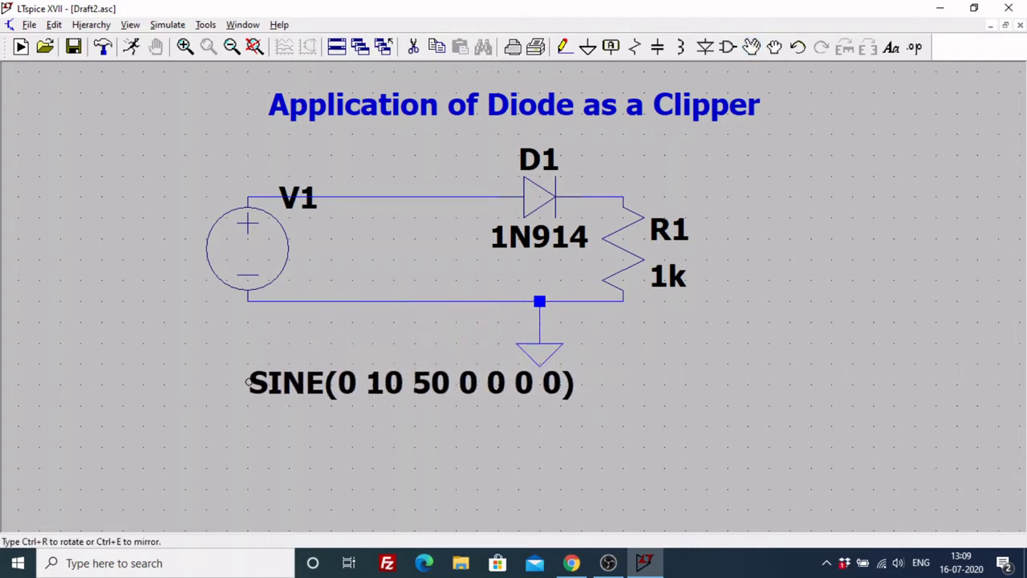
left_click(249, 381)
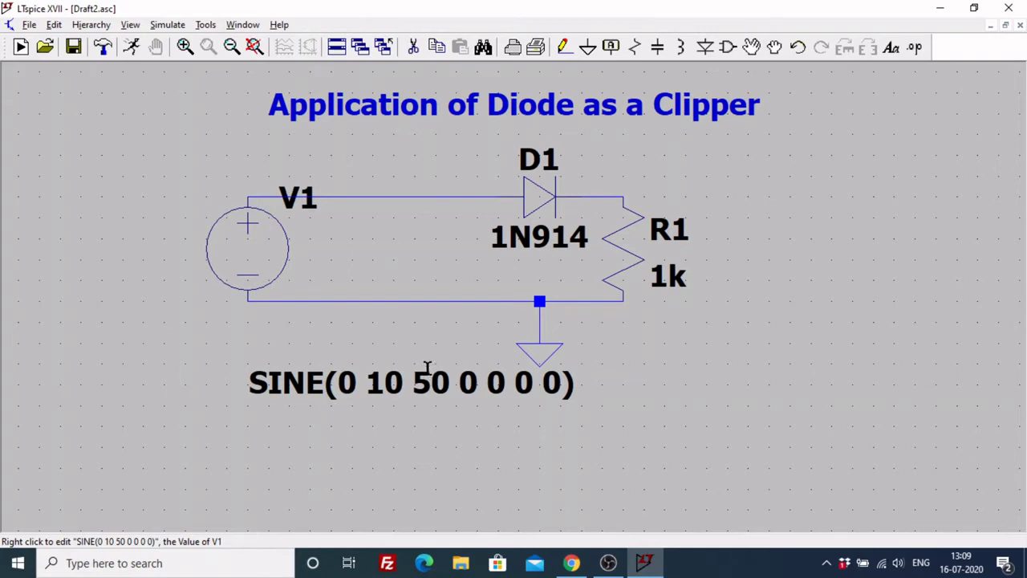
Run a transient simulation with a stop time of 300ms and plot the voltage on the wire between V1 and D1.
left_click(132, 49)
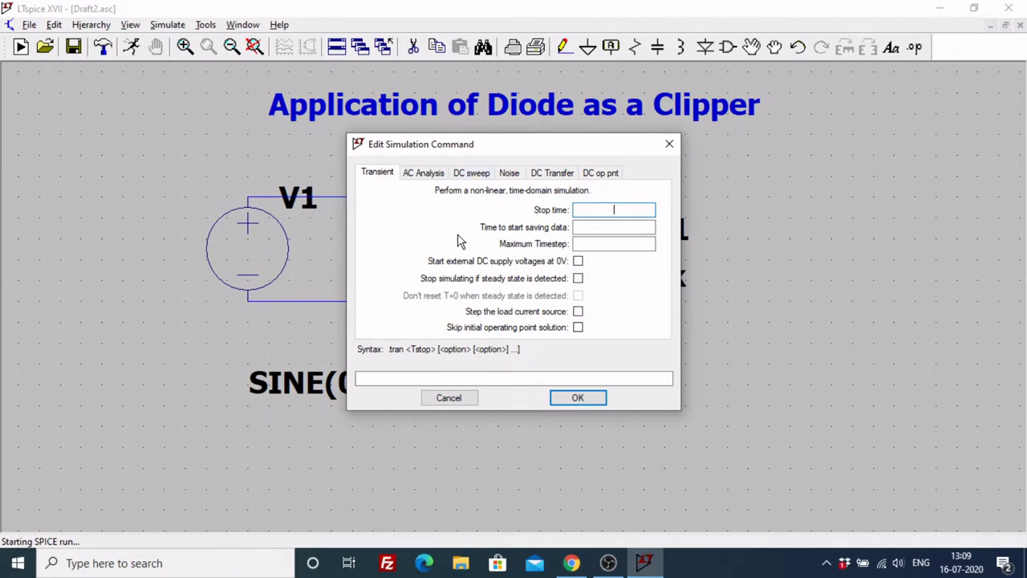
type("300ms")
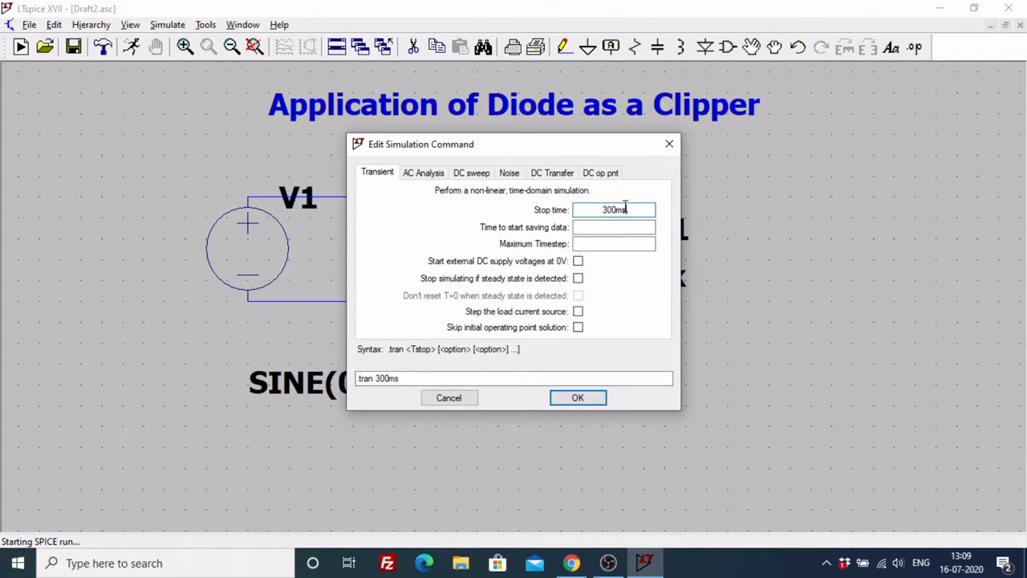
left_click(583, 399)
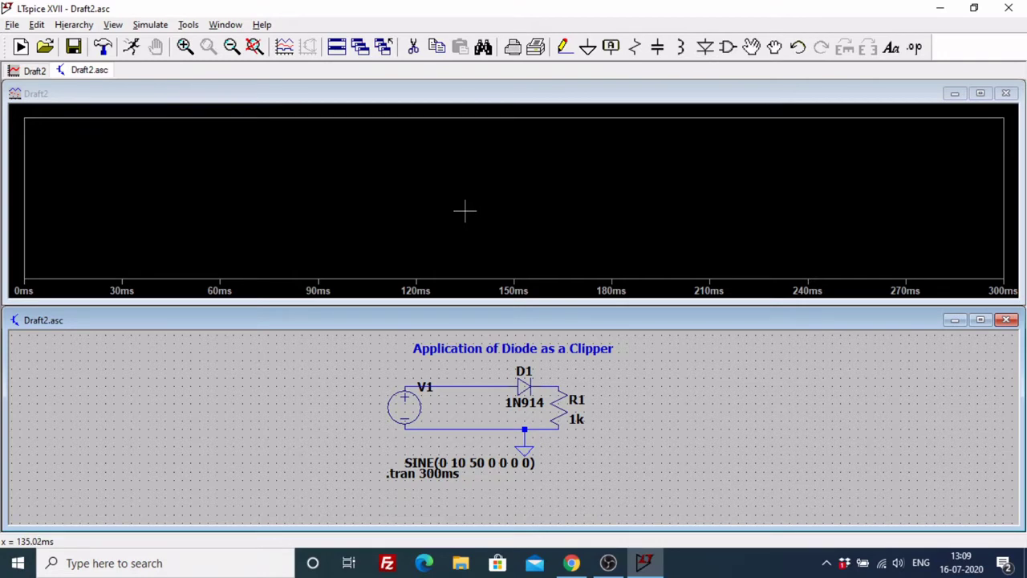
left_click(448, 382)
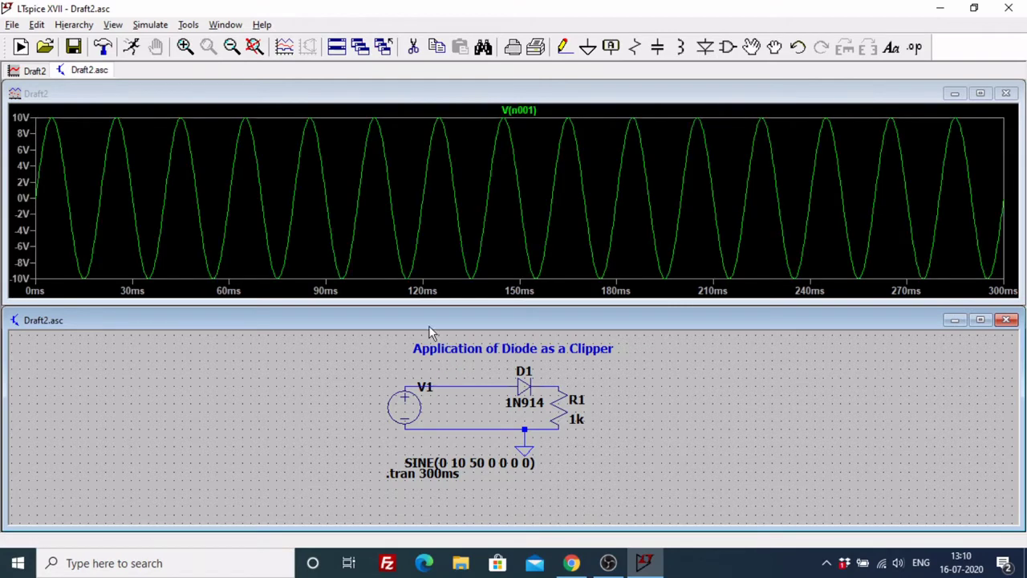
Add a second plot pane and plot the output voltage at the node between D1 and R1 in it.
right_click(473, 163)
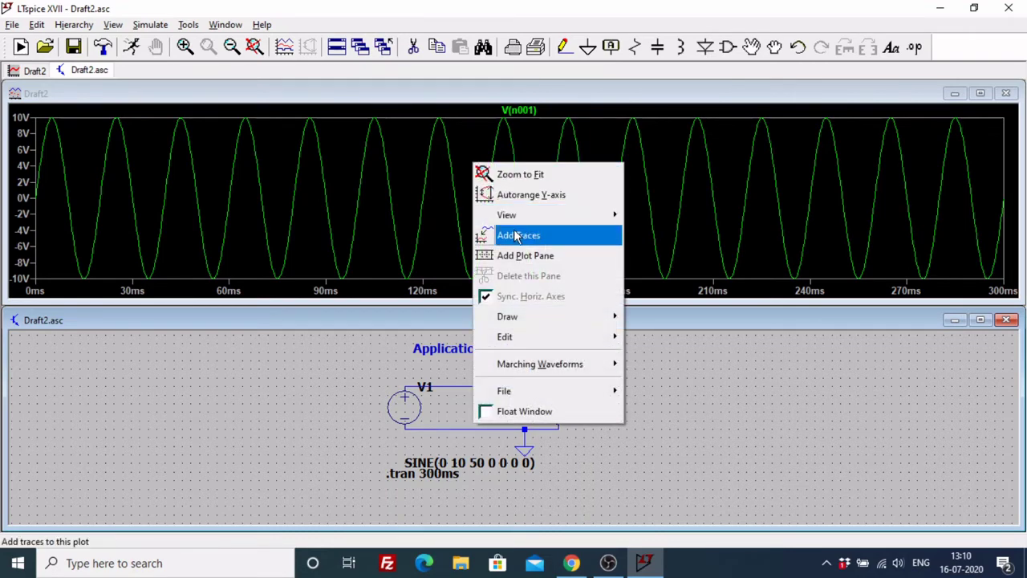
left_click(527, 256)
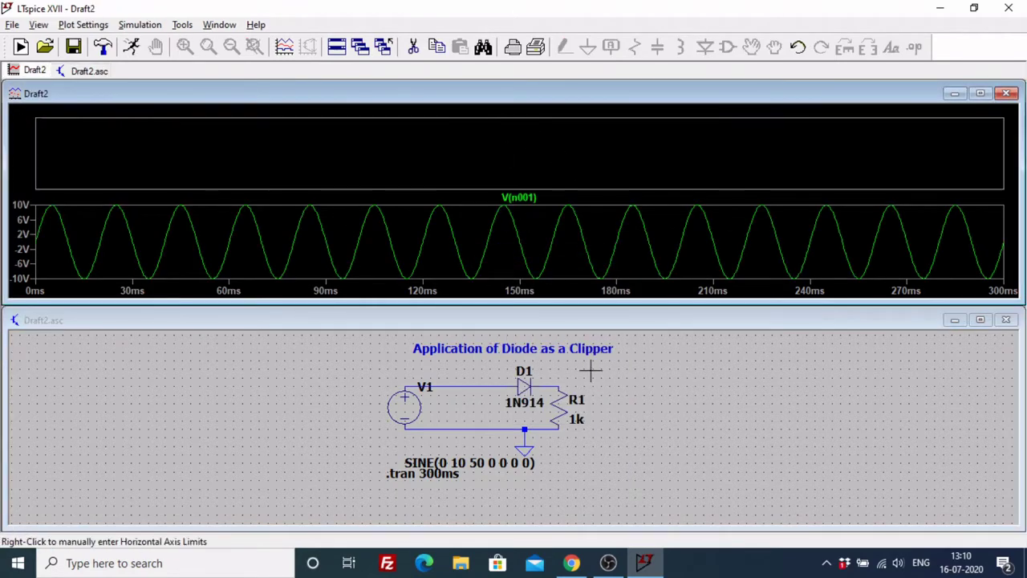
left_click(612, 371)
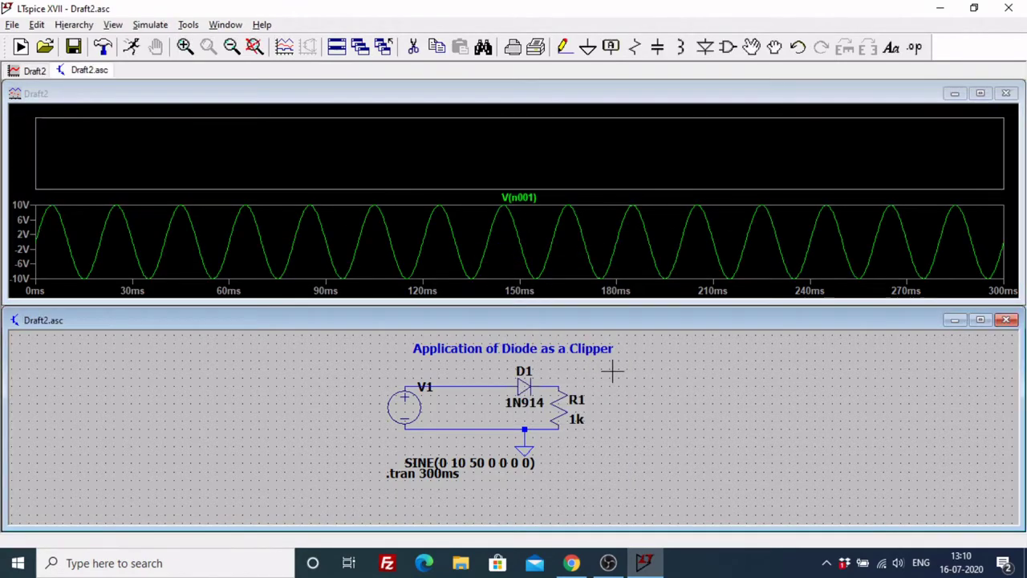
left_click(554, 382)
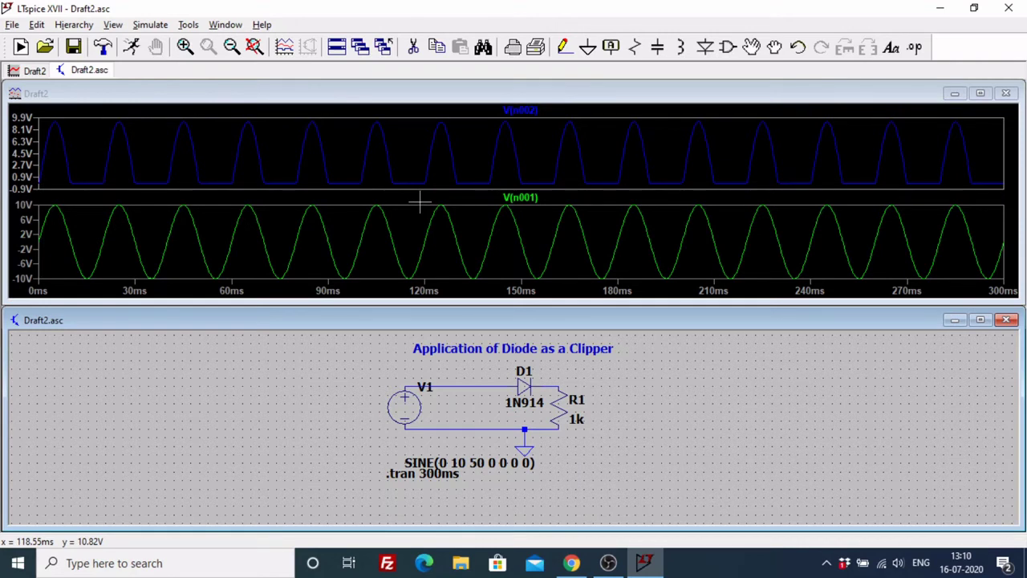
Delete the output voltage's separate plot pane and overlay the D1–R1 node voltage on the input waveform.
right_click(462, 147)
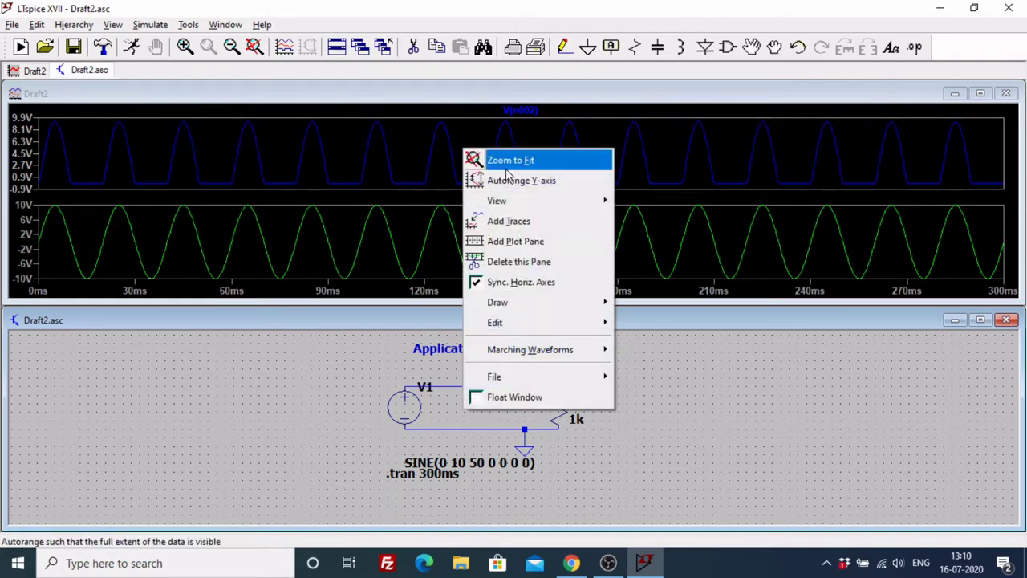
left_click(532, 262)
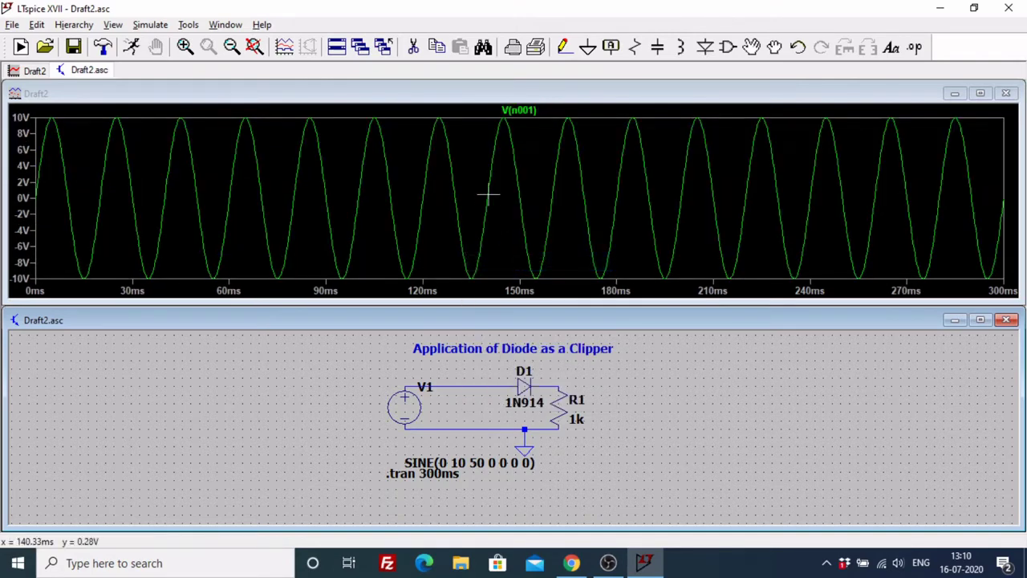
left_click(575, 185)
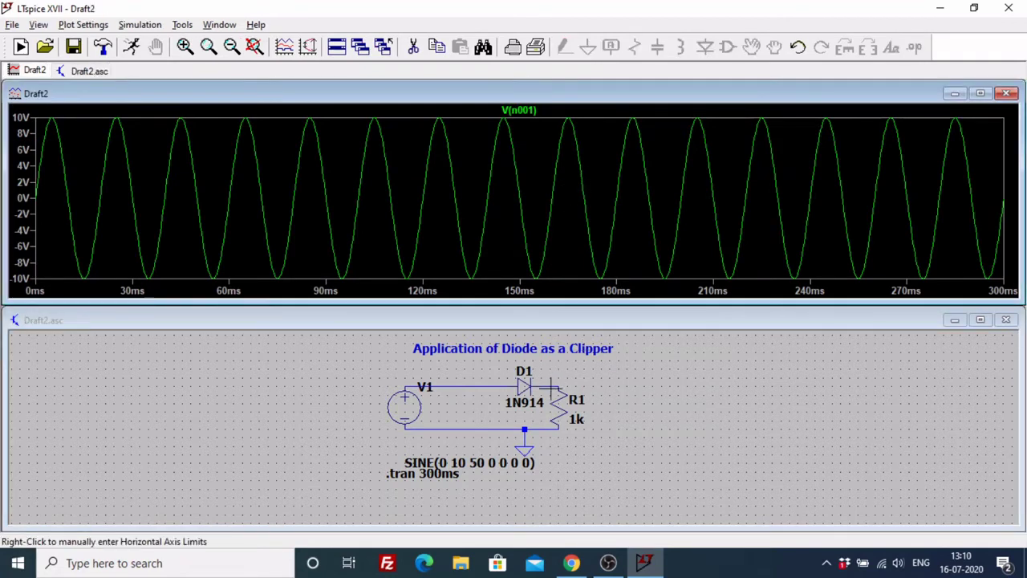
left_click(605, 362)
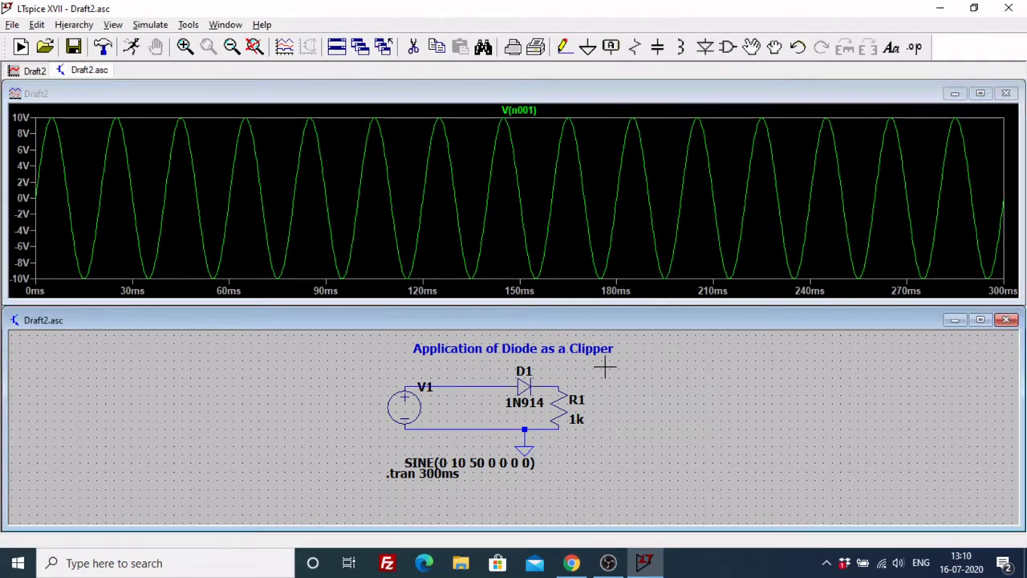
left_click(553, 383)
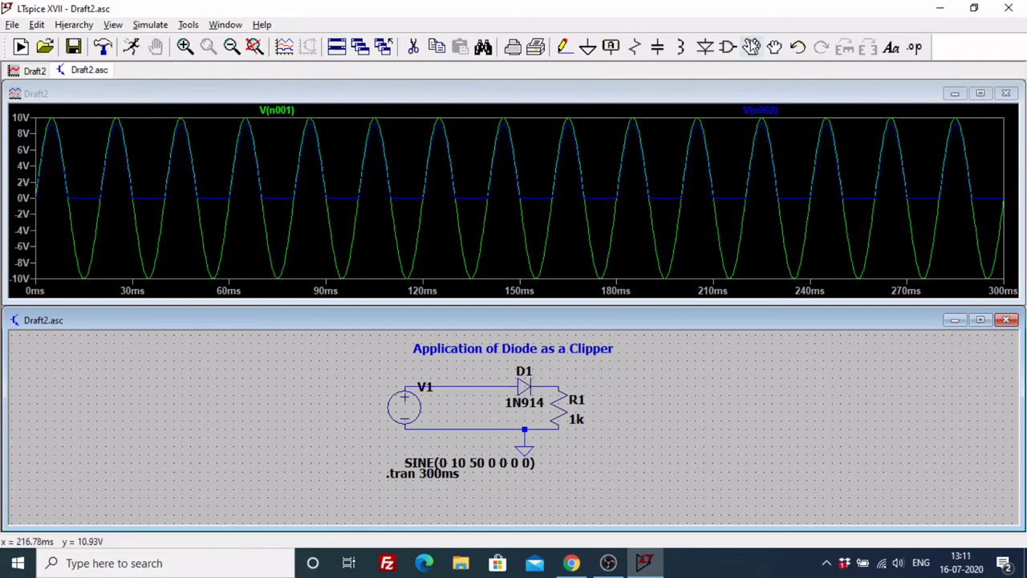
Rotate diode D1 by 180 degrees at its place in the circuit and rerun the simulation.
left_click(751, 46)
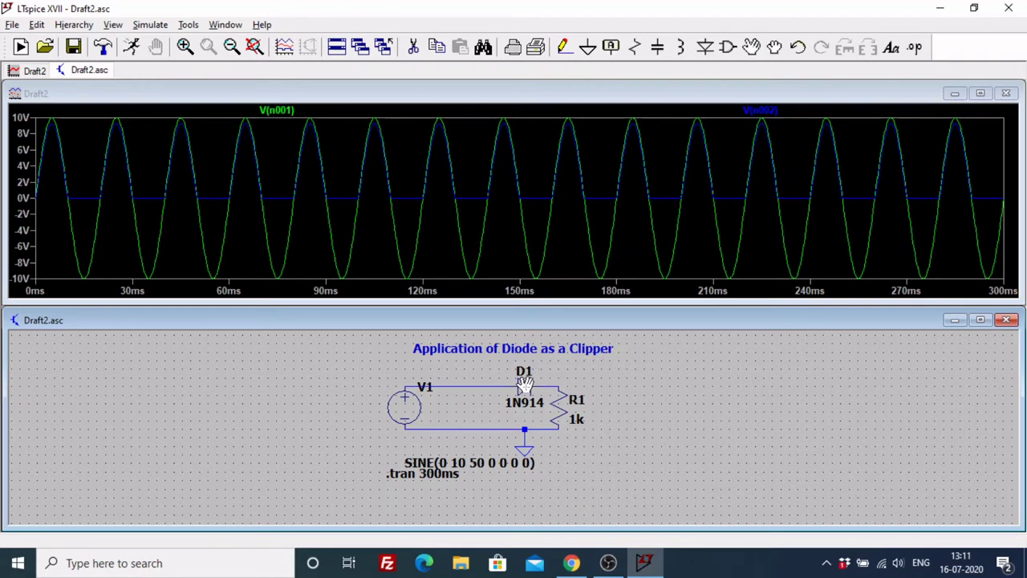
left_click(523, 385)
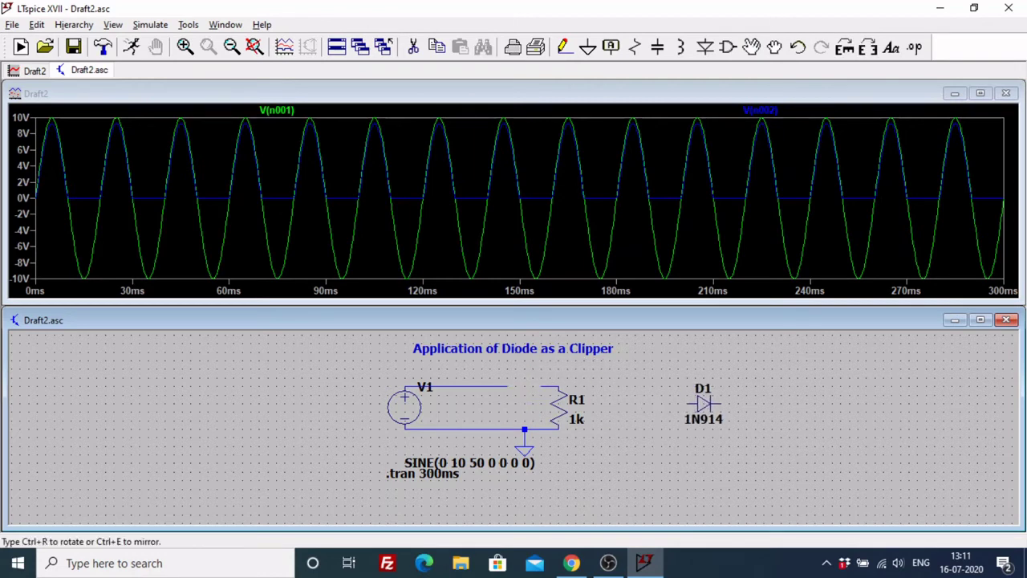
key("ctrl+r")
key("ctrl+r")
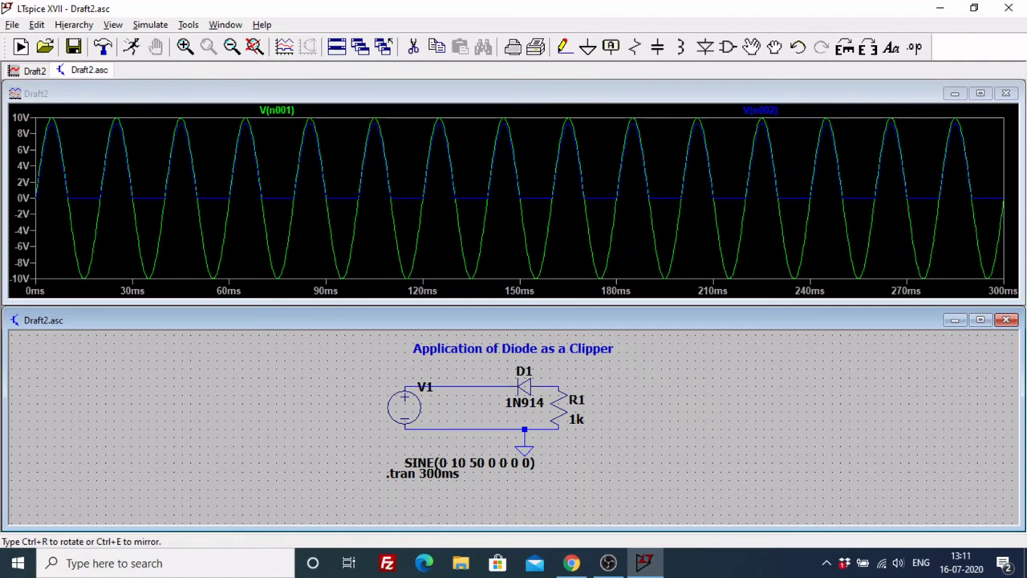
left_click(524, 387)
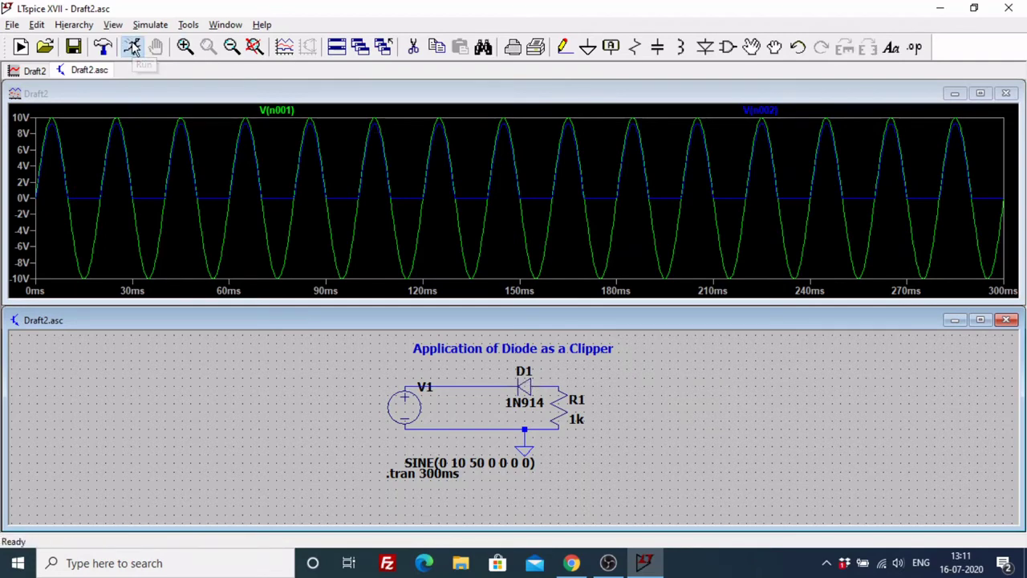
left_click(133, 48)
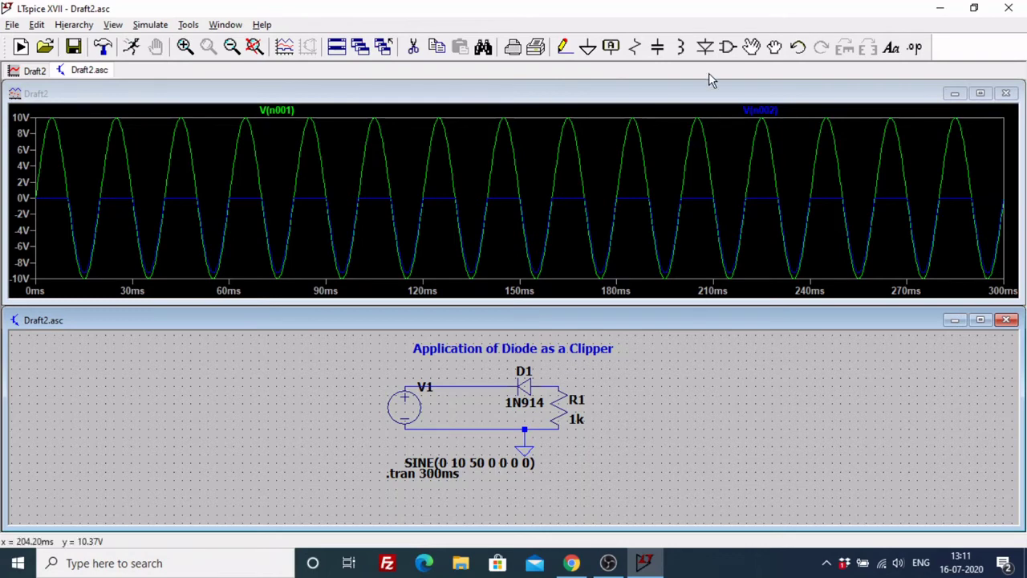
Place a second voltage source, rotated 90 degrees to lie horizontally, in the empty area beside R1.
left_click(729, 50)
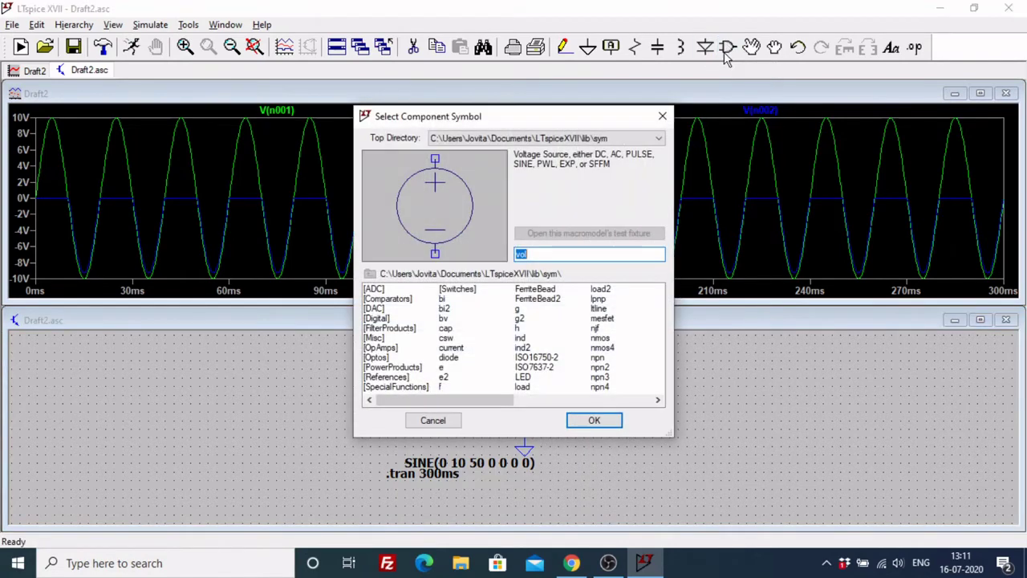
left_click(592, 424)
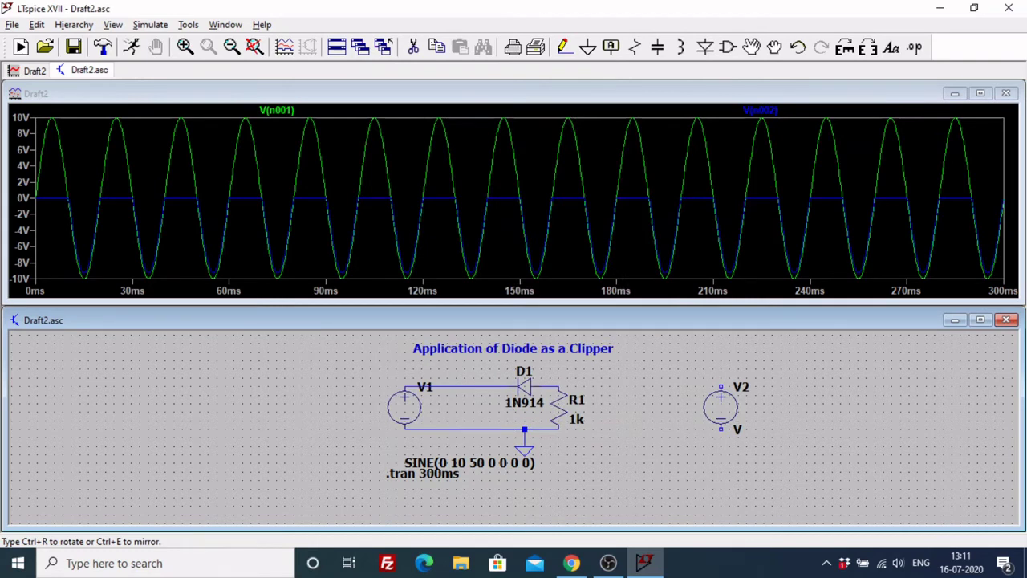
key("ctrl+r")
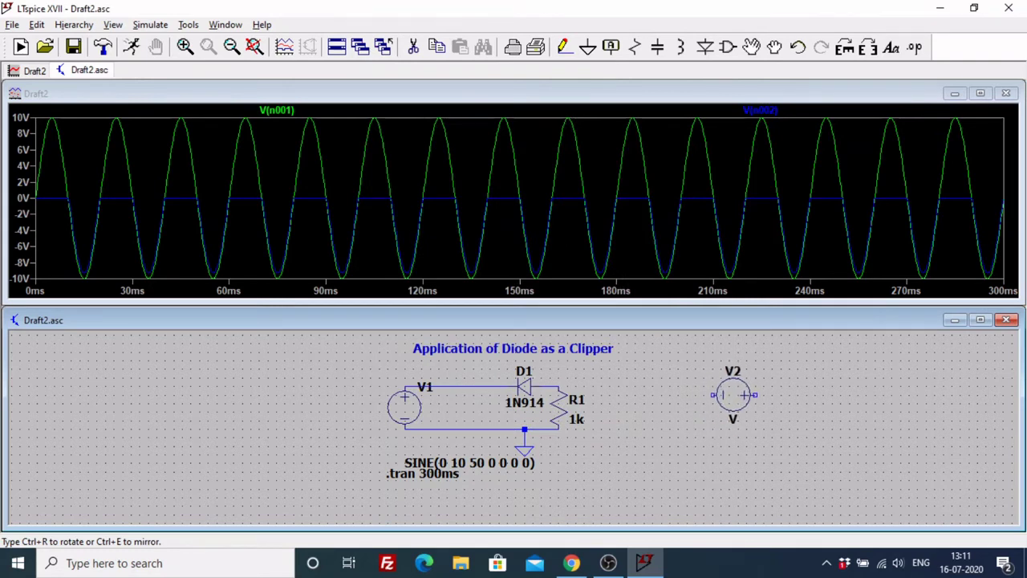
left_click(725, 403)
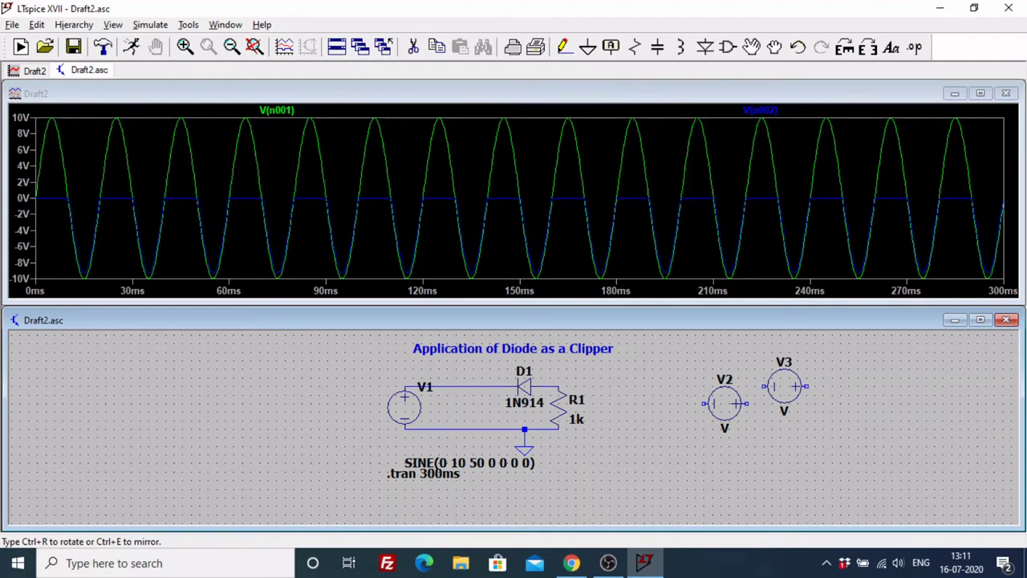
key("Escape")
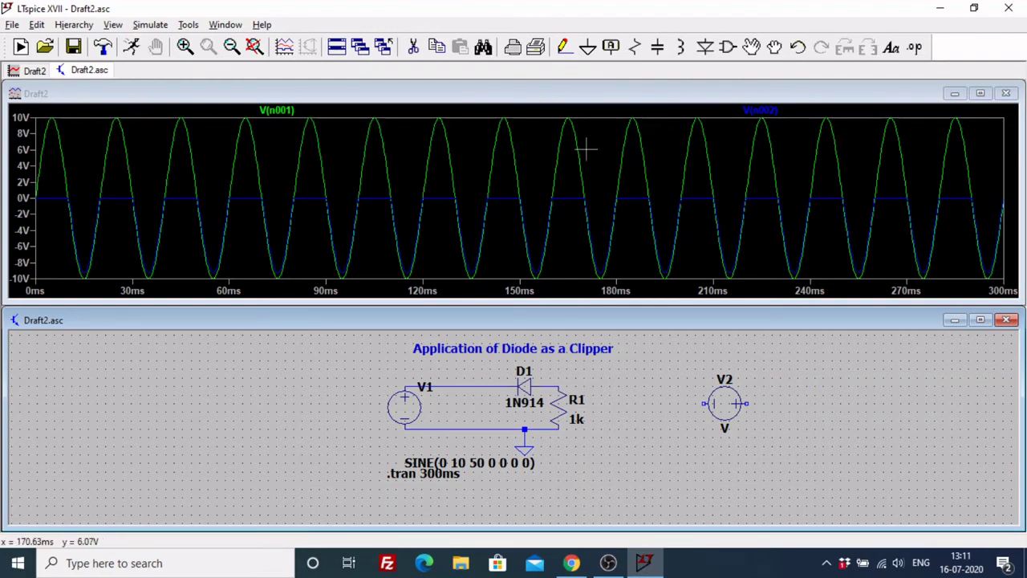
Remove the wire between V1 and D1 and move source V2 into the gap.
left_click(413, 48)
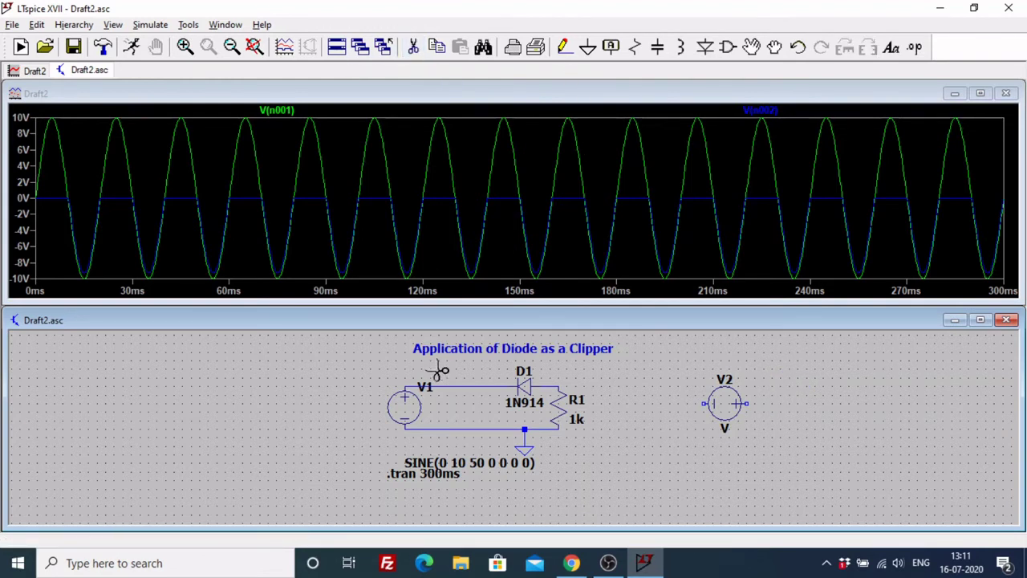
left_click(469, 388)
key("Escape")
key("F7")
left_click_drag(726, 411, 686, 401)
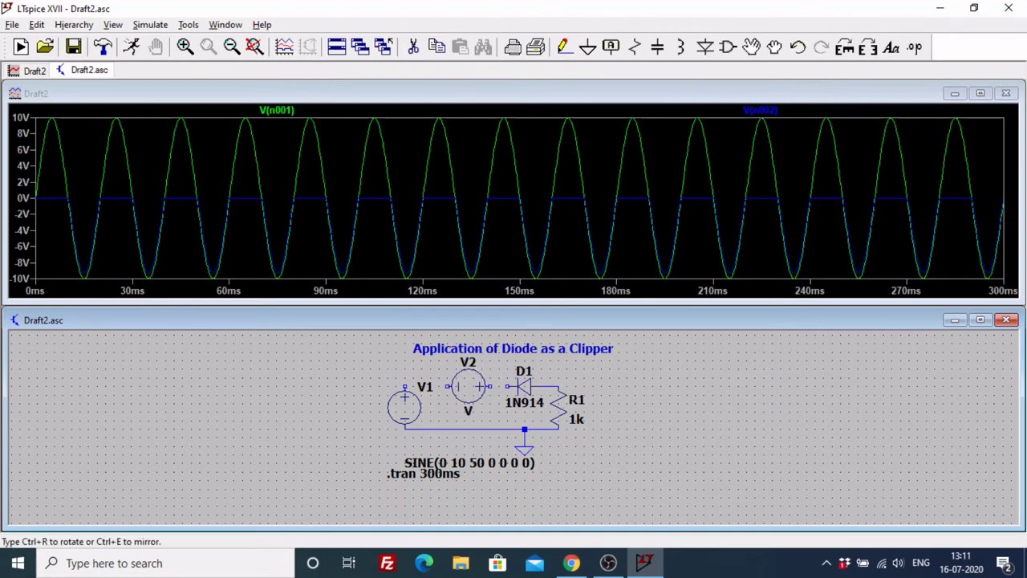
left_click(439, 386)
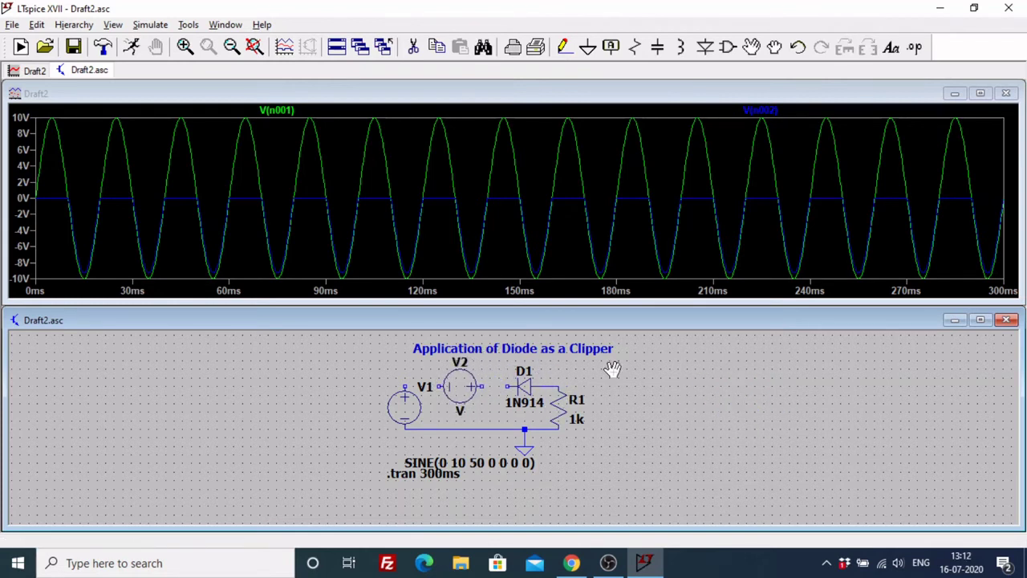
Wire V2's negative terminal to the top of V1 and its positive terminal to D1.
left_click(564, 46)
left_click(405, 386)
left_click(441, 386)
left_click(481, 386)
left_click(508, 386)
Set the value of voltage source V2 to 2V.
right_click(461, 411)
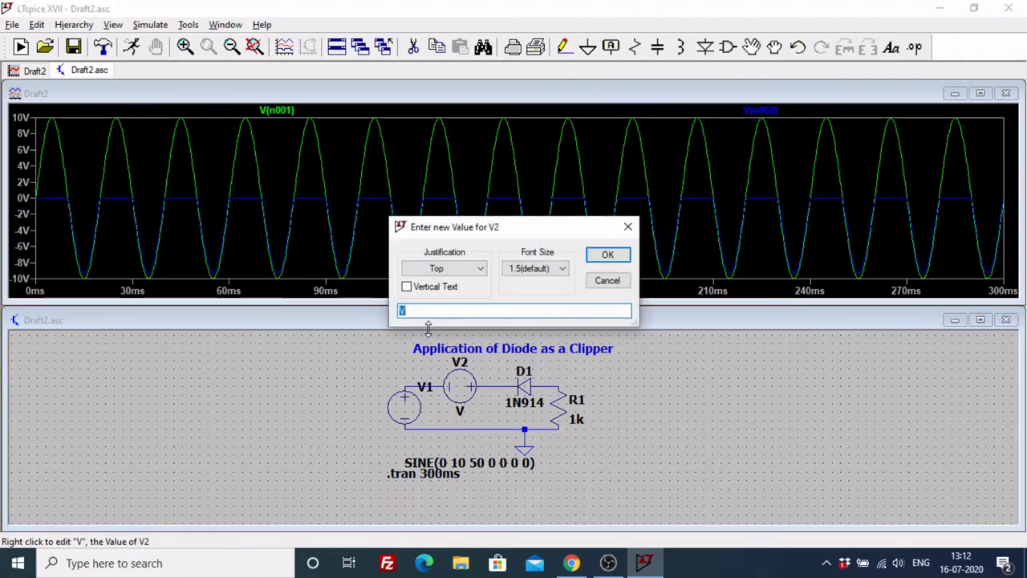
type("2V")
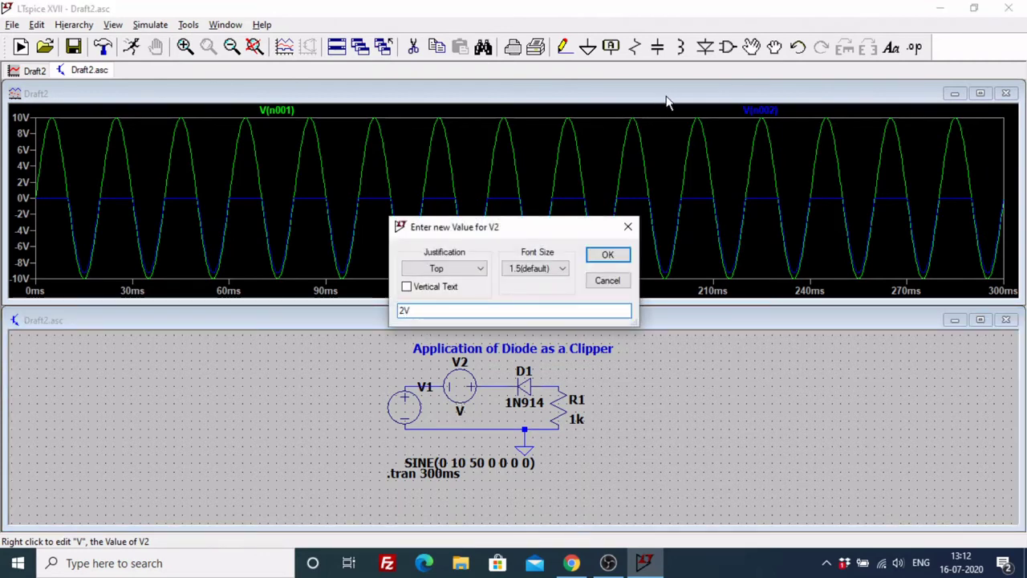
left_click(609, 255)
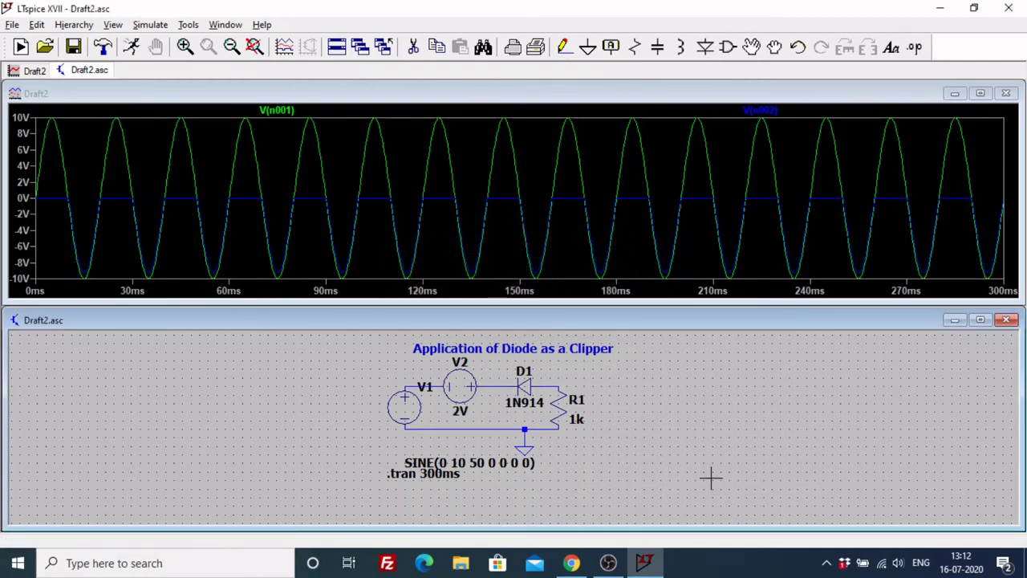
Delete the V(n001) and V(n002) traces from the waveform plot.
left_click(381, 155)
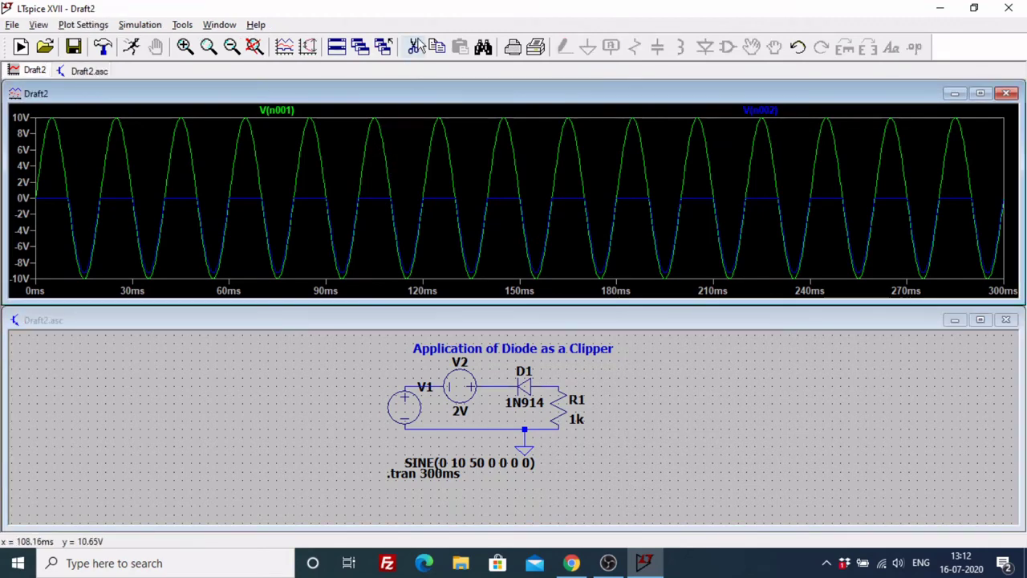
left_click(417, 46)
left_click(287, 110)
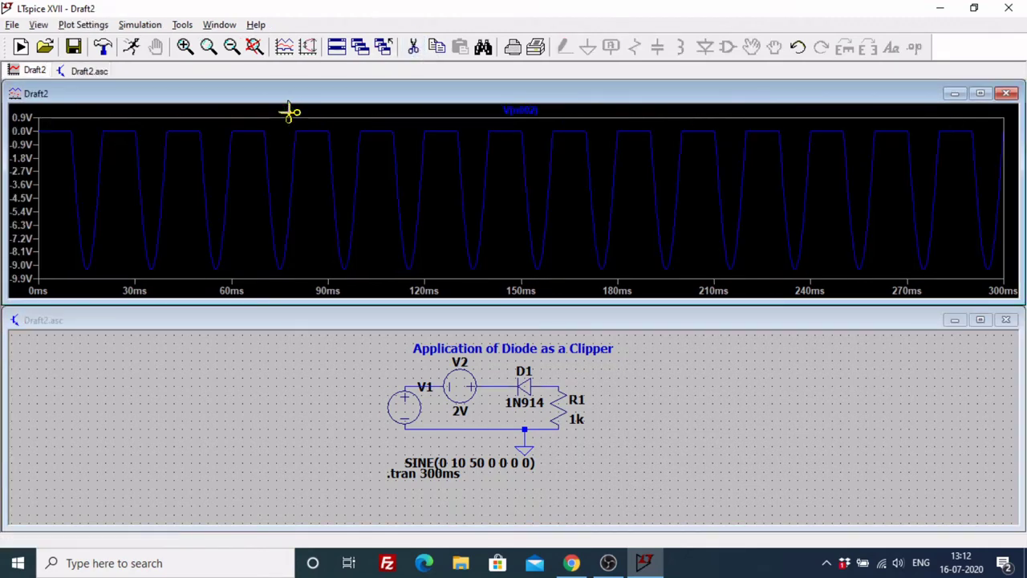
left_click(527, 113)
key("Escape")
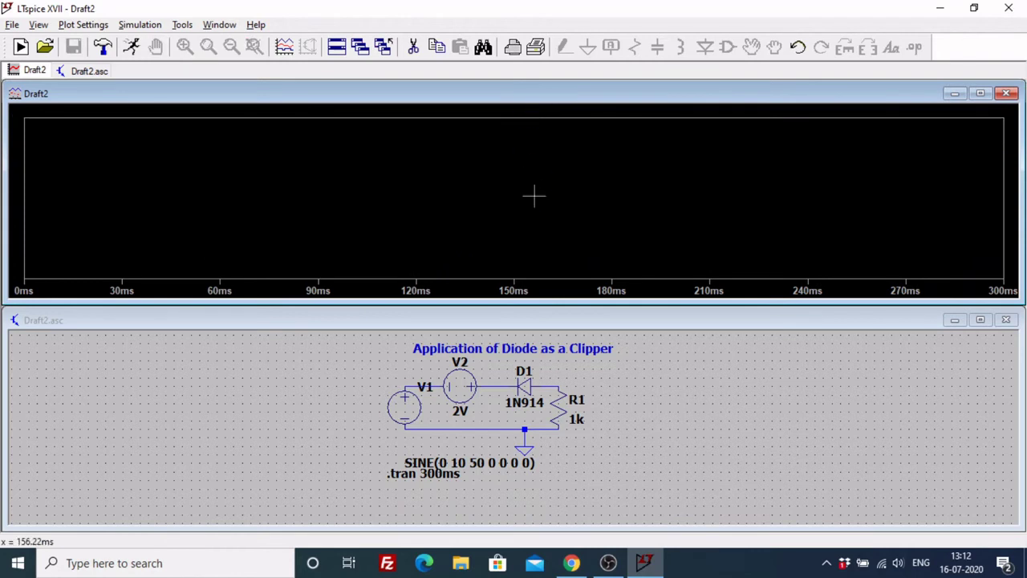
Rerun the simulation and plot the voltages at the node between V1 and V2 and the node between D1 and R1.
left_click(734, 443)
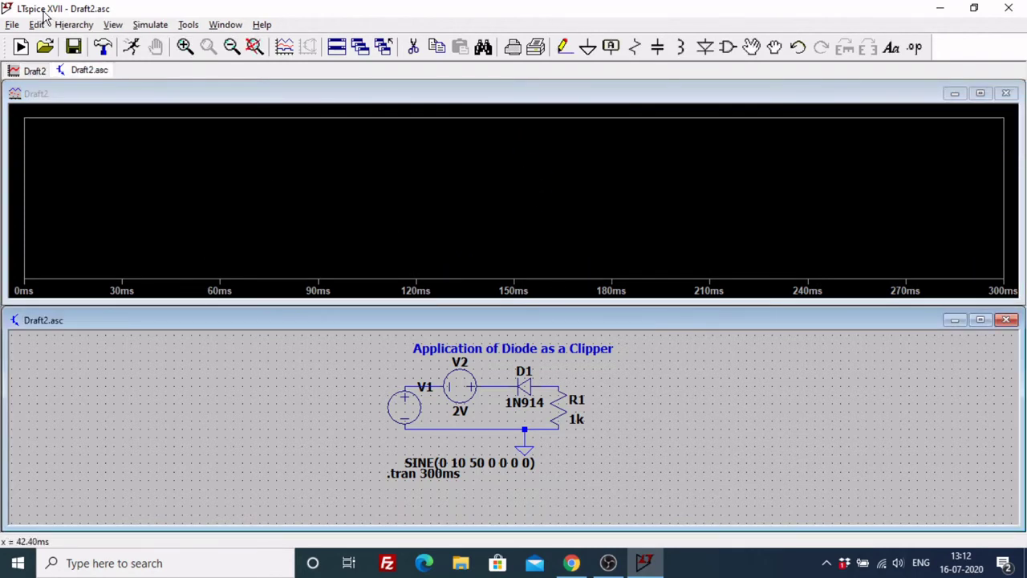
left_click(134, 47)
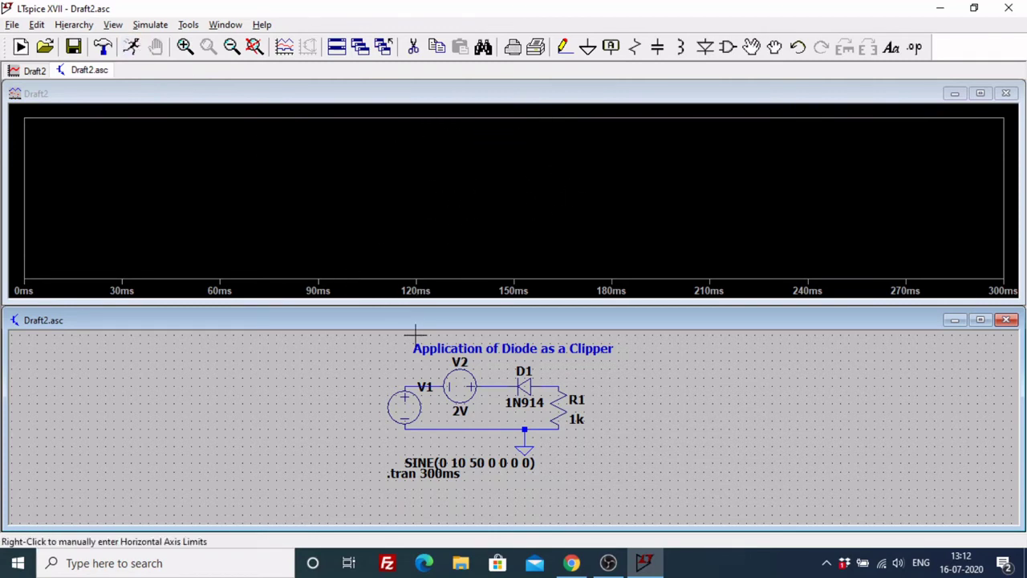
left_click(417, 382)
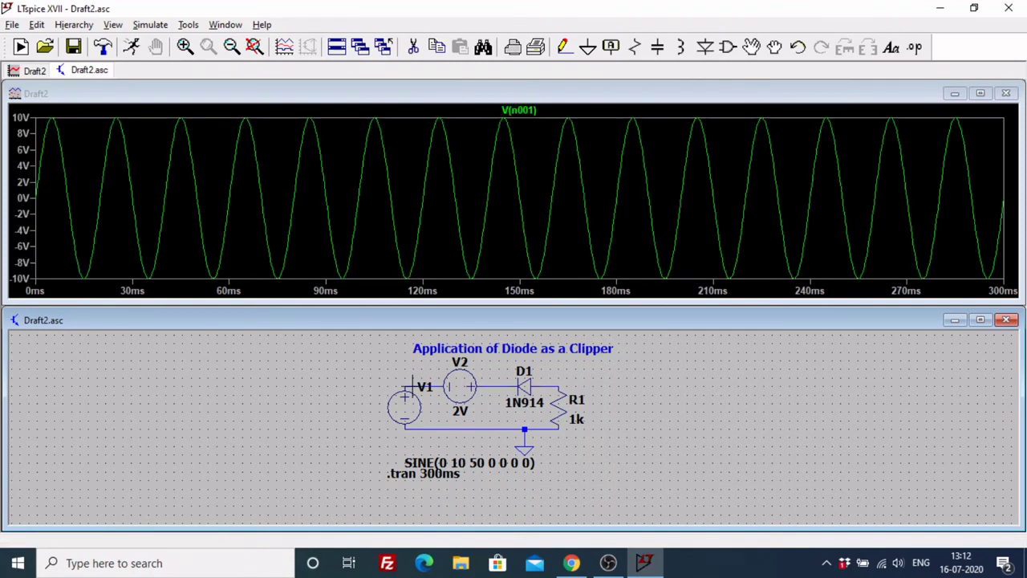
left_click(556, 382)
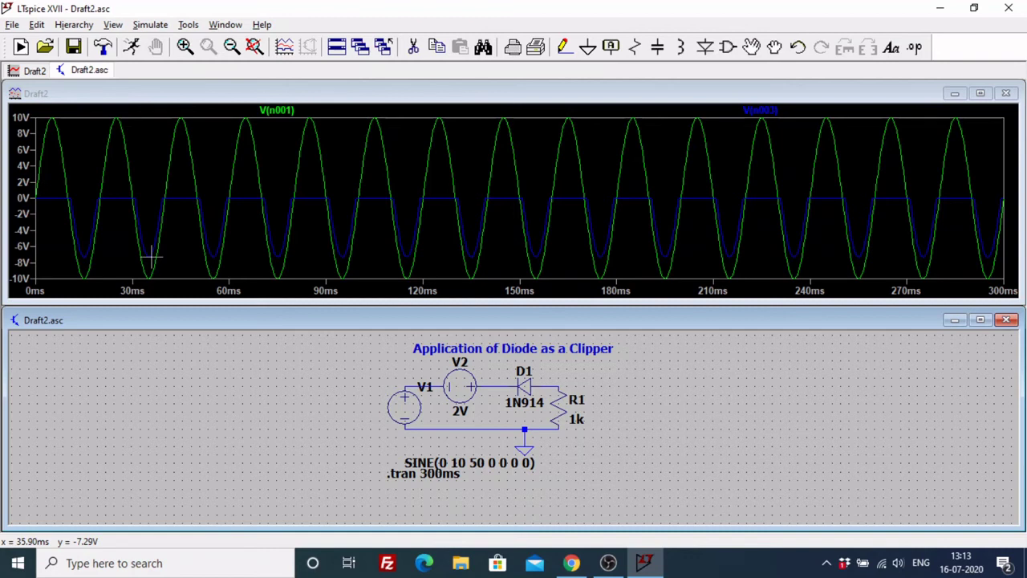
Set the value of voltage source V2 to -3V and rerun the simulation.
right_click(458, 411)
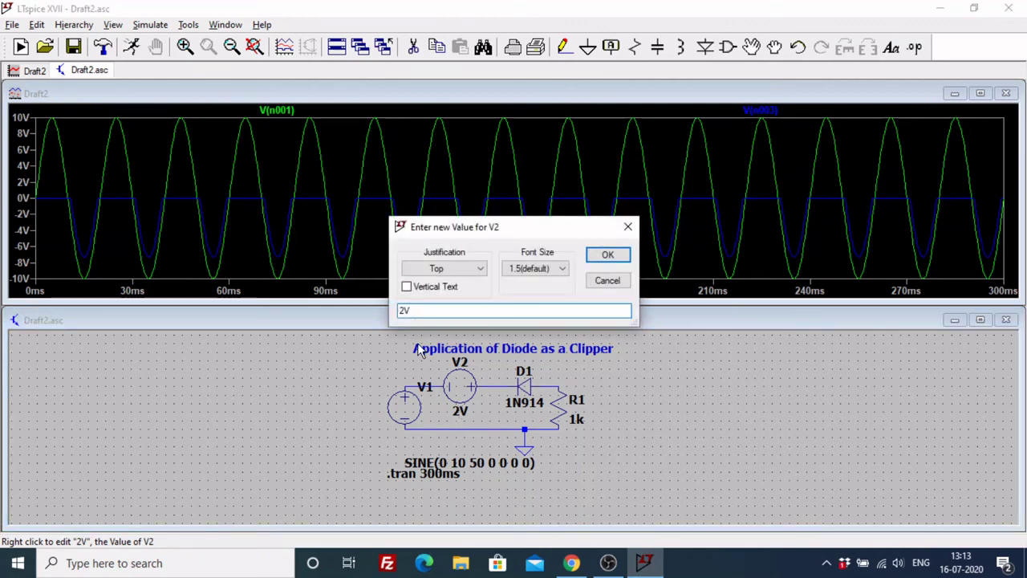
key("BackSpace")
key("BackSpace")
type("-2V")
key("BackSpace")
key("BackSpace")
key("BackSpace")
type("-3")
left_click(607, 254)
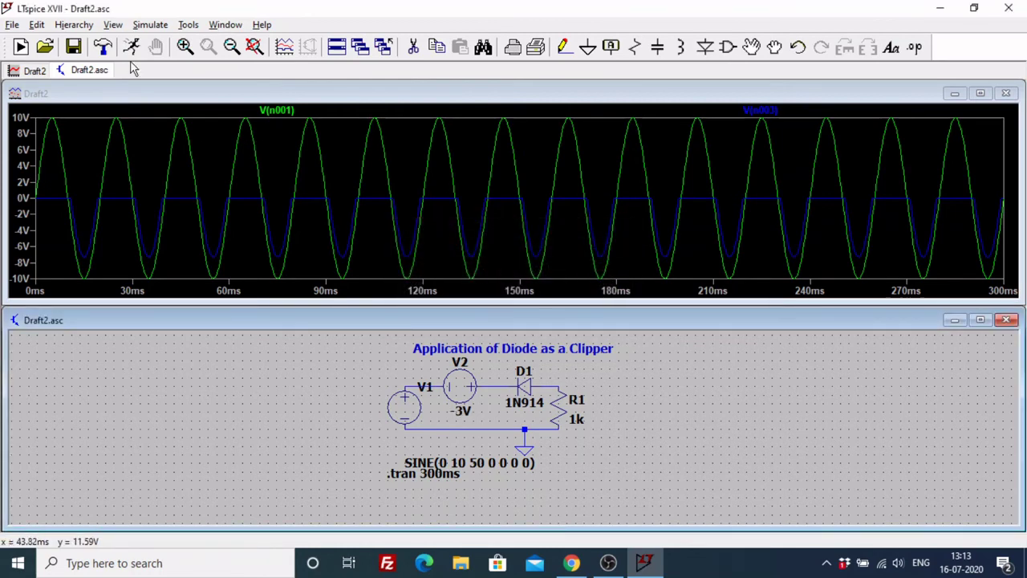
left_click(131, 47)
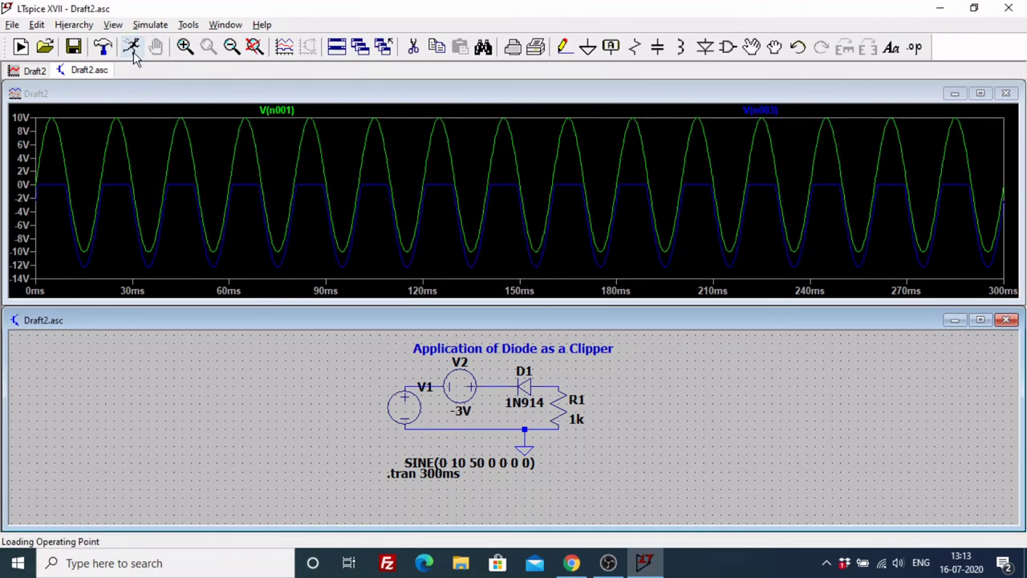